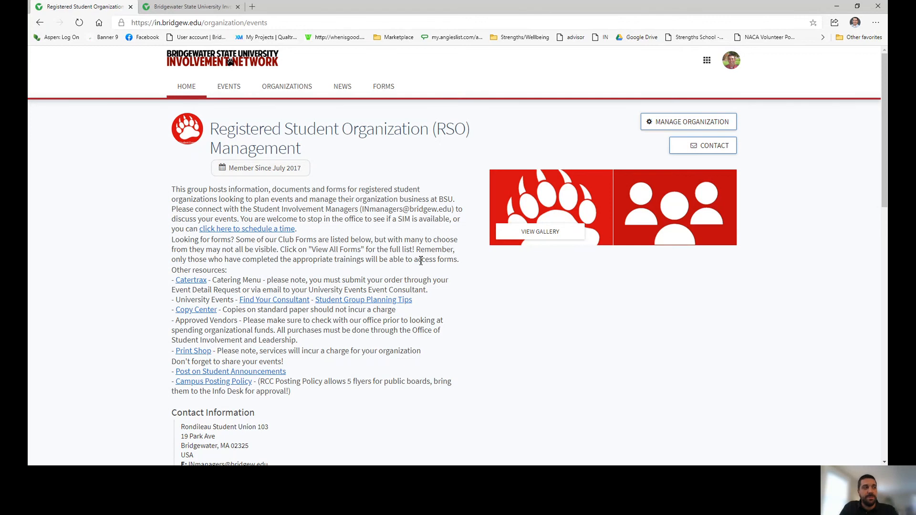
Review the Contract Request Form's Welcome page with its confirmations and contract type, and proceed to the club and coordinator information.
scroll(430, 249, "down", 5)
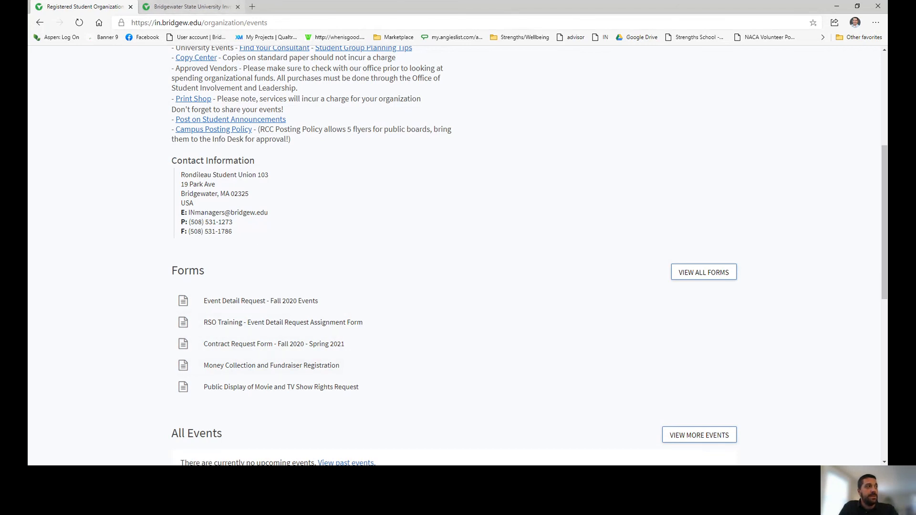
left_click(209, 13)
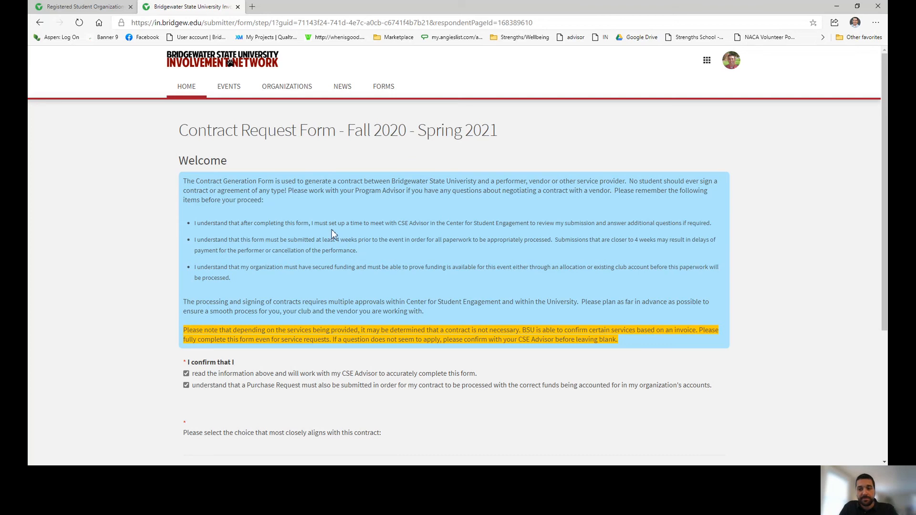
scroll(306, 181, "down", 1)
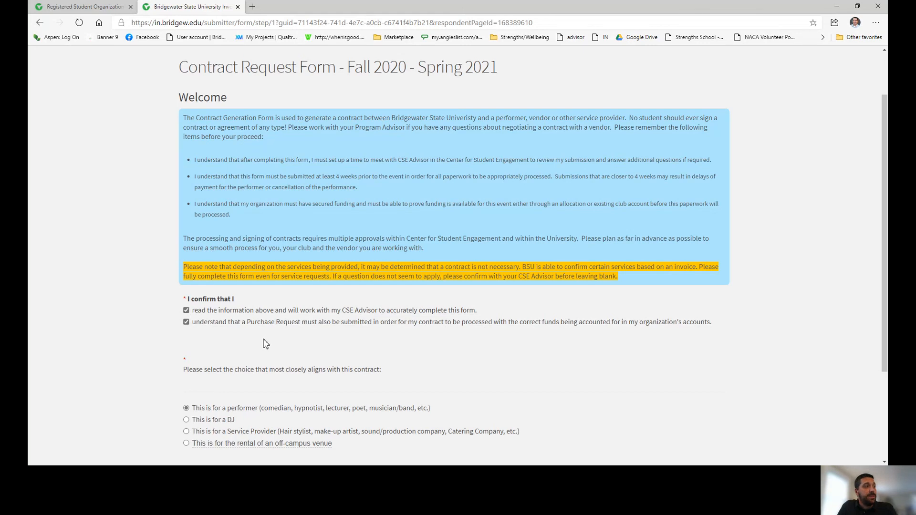
scroll(96, 206, "down", 1)
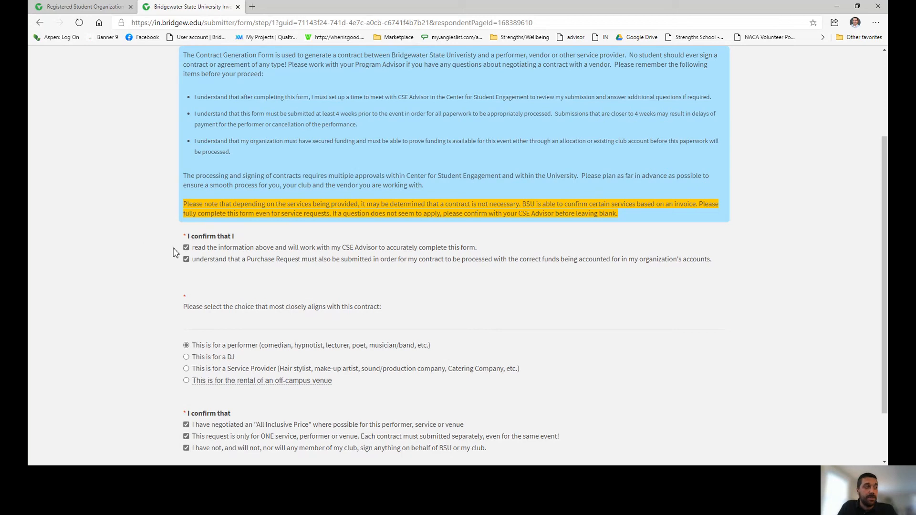
scroll(148, 305, "down", 2)
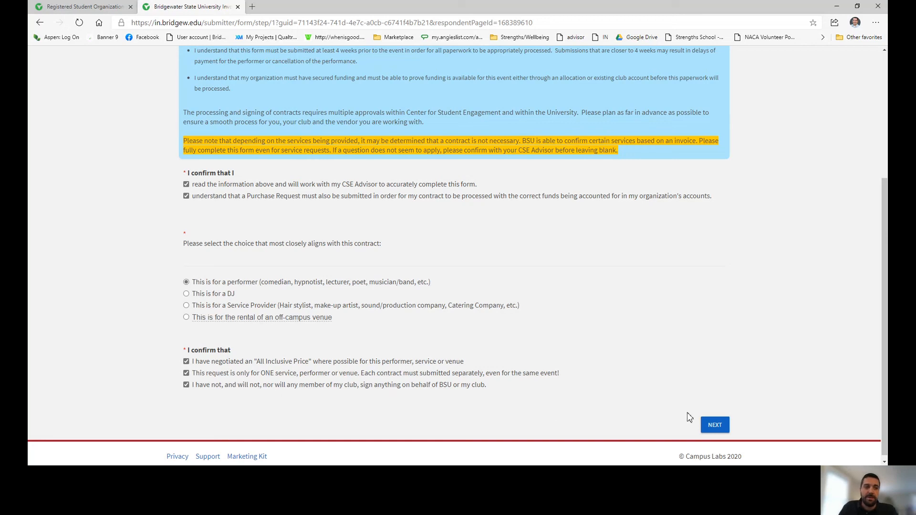
left_click(711, 427)
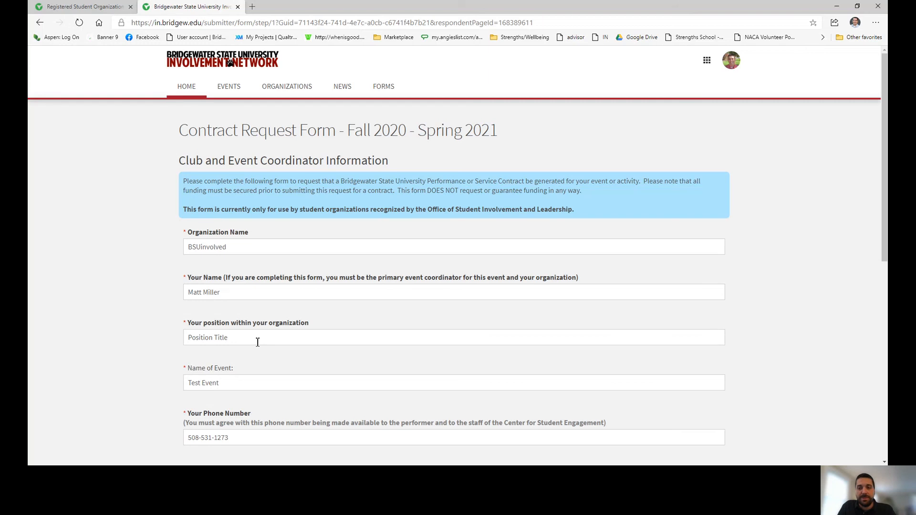
Review the club and event coordinator details, point-person answer and funding sources, and proceed to the event information.
scroll(224, 356, "down", 1)
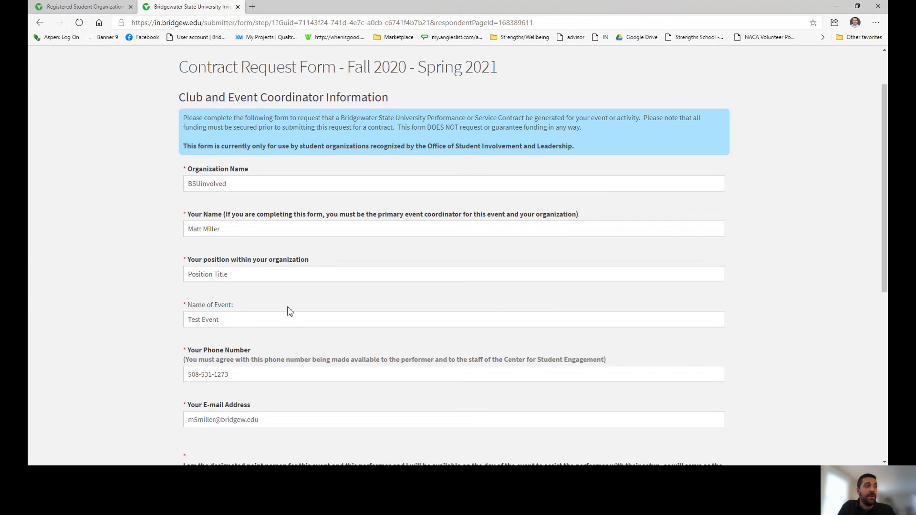
scroll(188, 342, "down", 1)
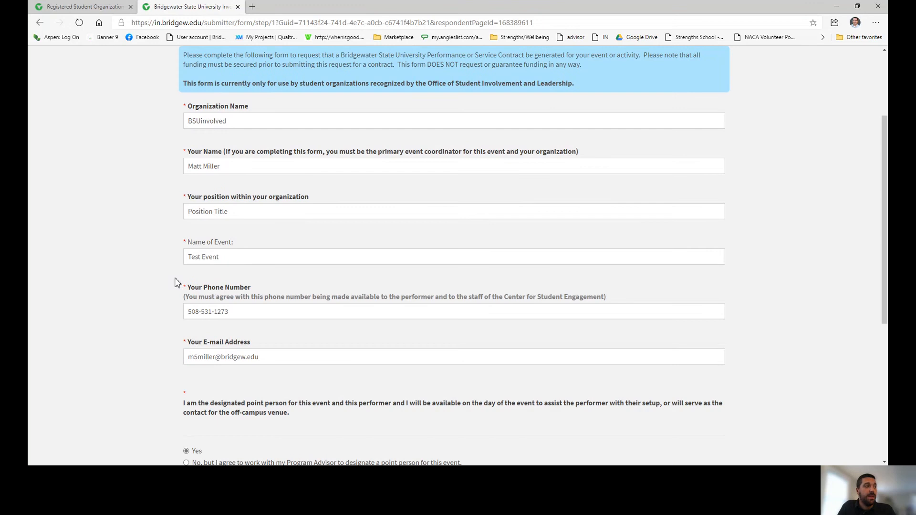
scroll(232, 364, "down", 1)
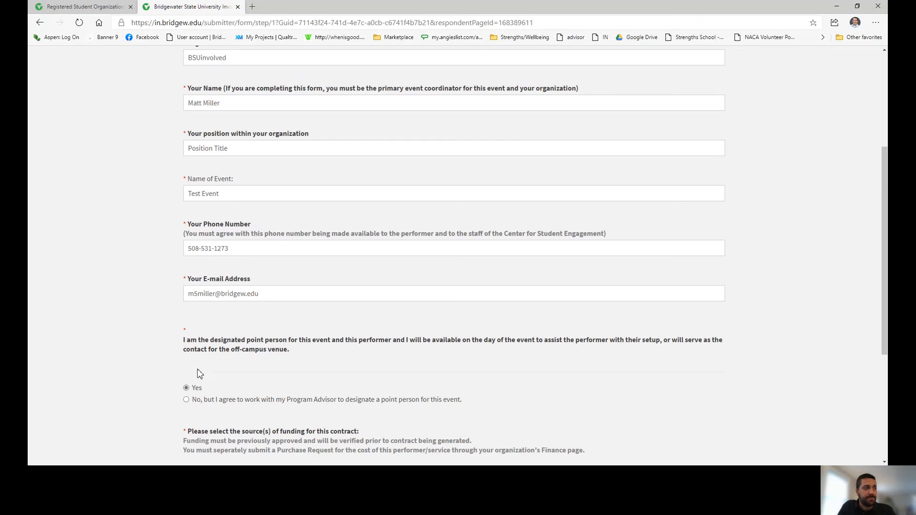
scroll(243, 364, "down", 1)
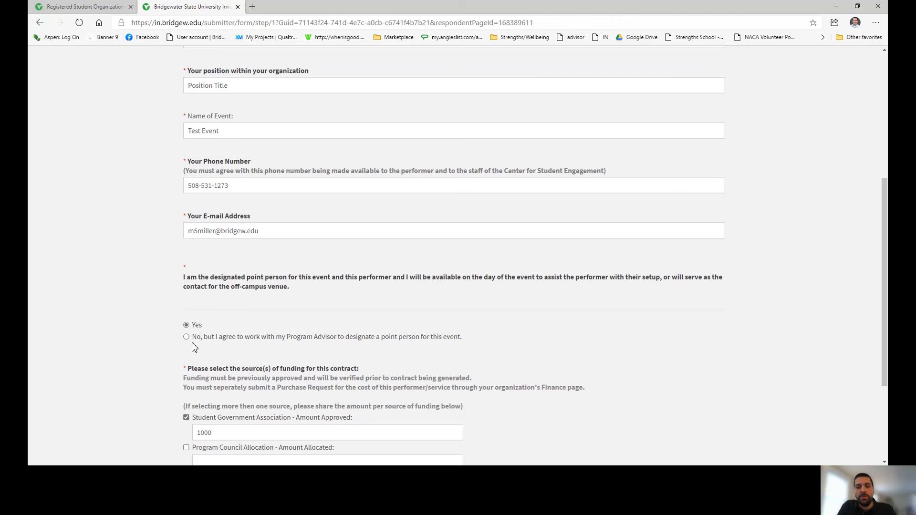
scroll(120, 334, "down", 3)
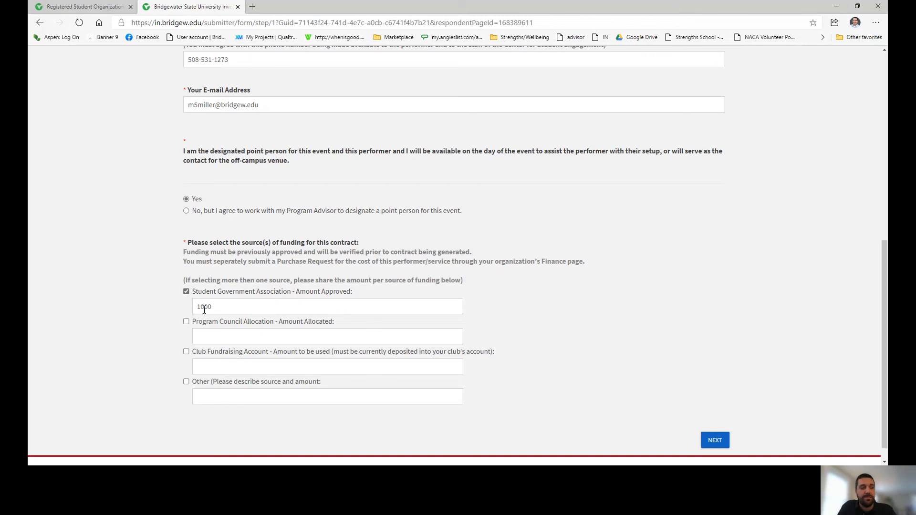
left_click_drag(214, 308, 194, 306)
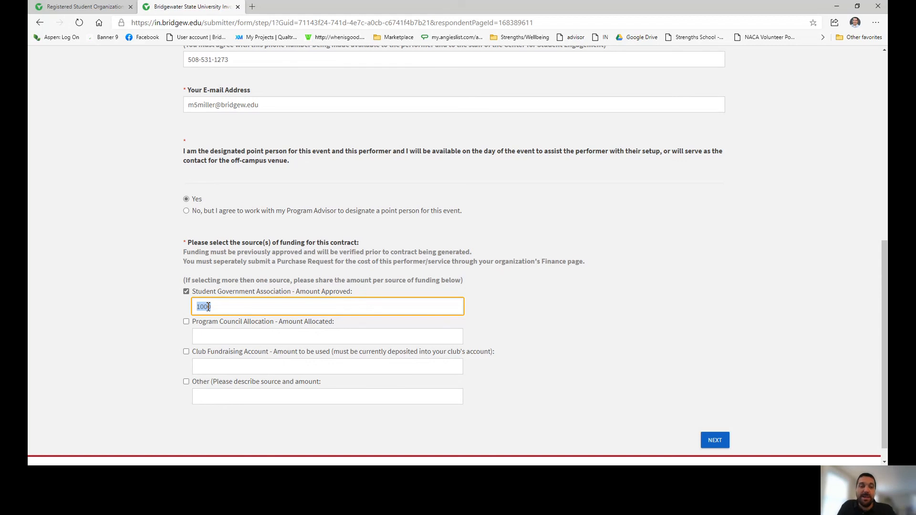
left_click(213, 314)
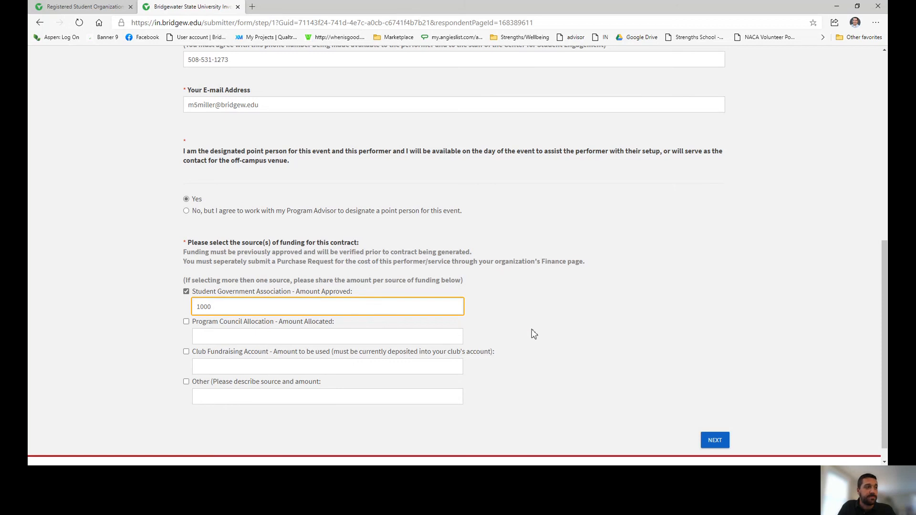
scroll(680, 415, "down", 1)
left_click(715, 420)
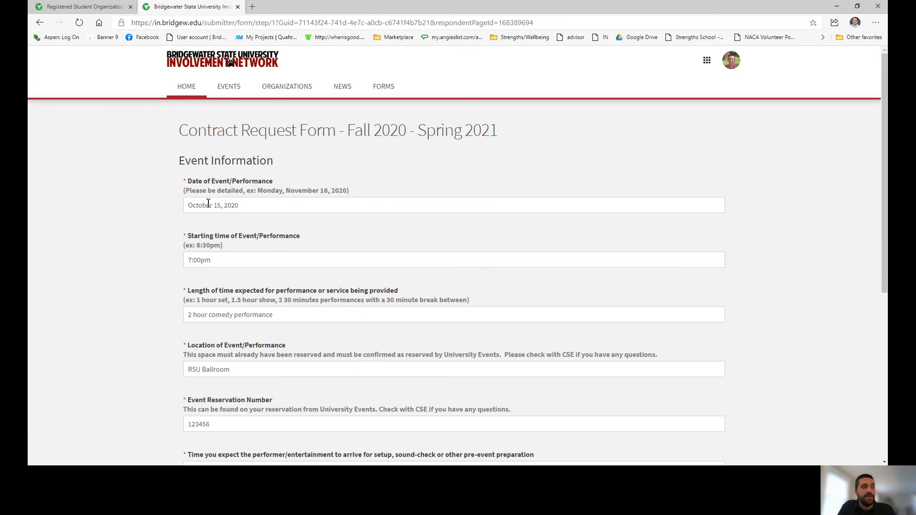
Examine the event's date, starting time, length, location, reservation number and performer arrival time.
left_click(189, 317)
left_click(160, 322)
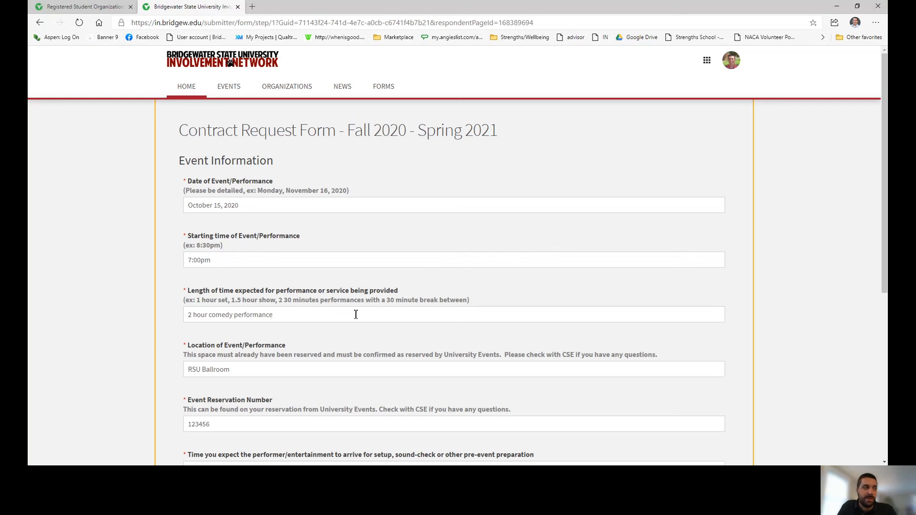
scroll(201, 287, "down", 1)
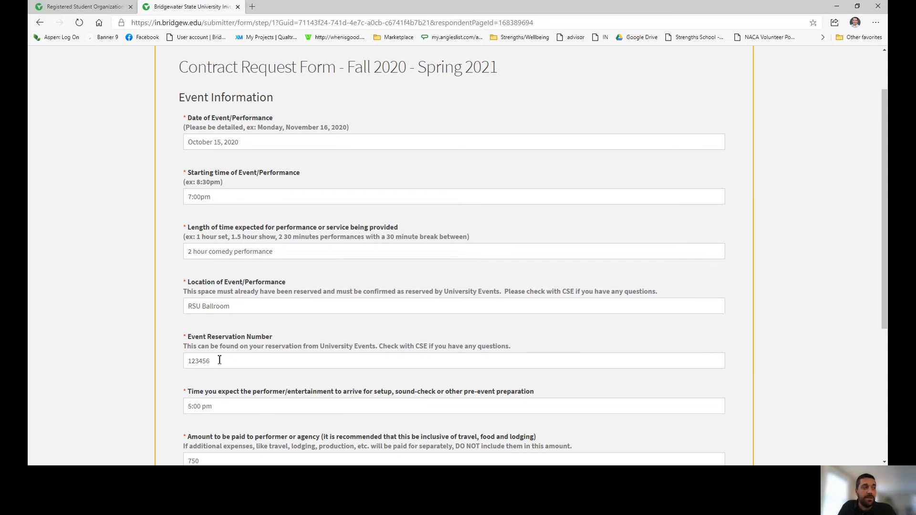
scroll(243, 372, "down", 1)
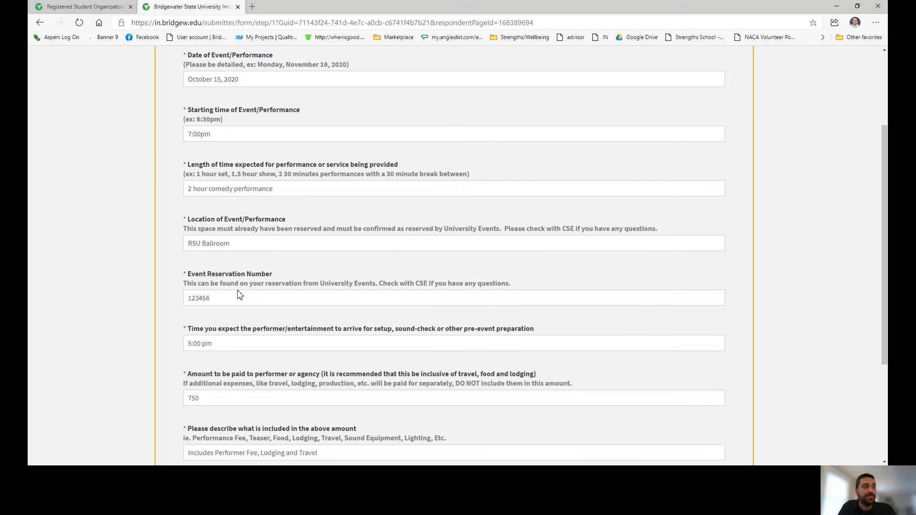
scroll(239, 292, "down", 1)
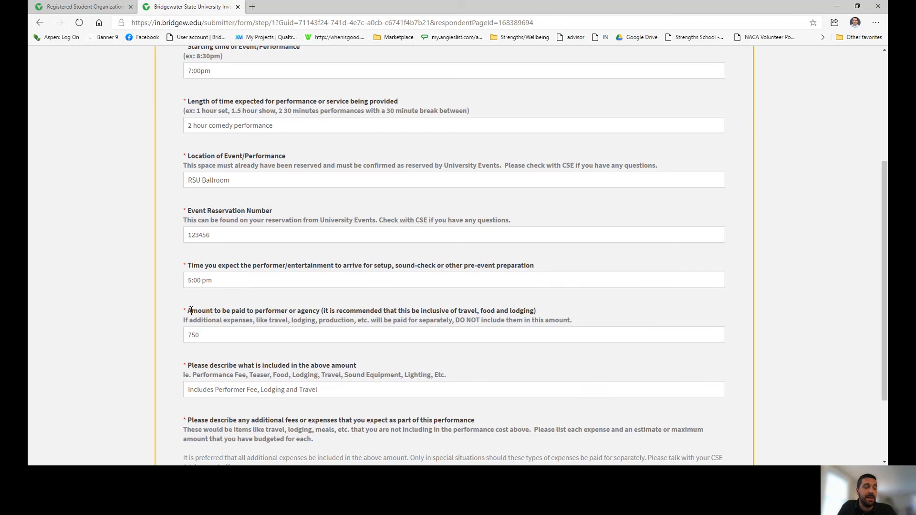
scroll(191, 310, "down", 1)
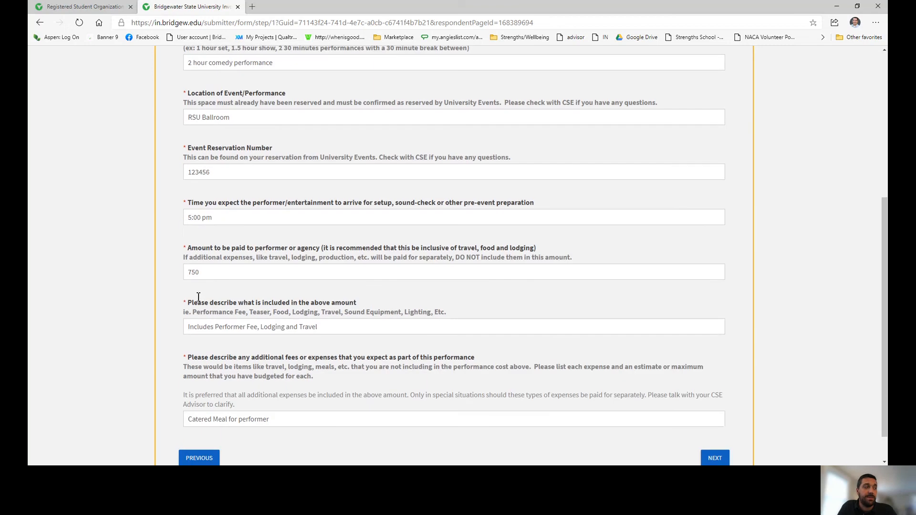
Review the performer payment amount, what it includes and the additional expenses, and proceed to the performer/service provider information.
left_click(221, 272)
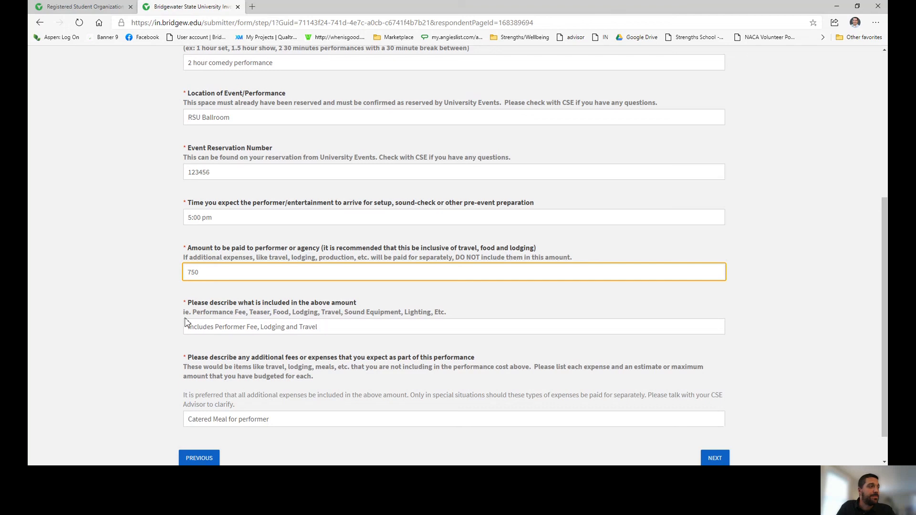
scroll(210, 323, "down", 1)
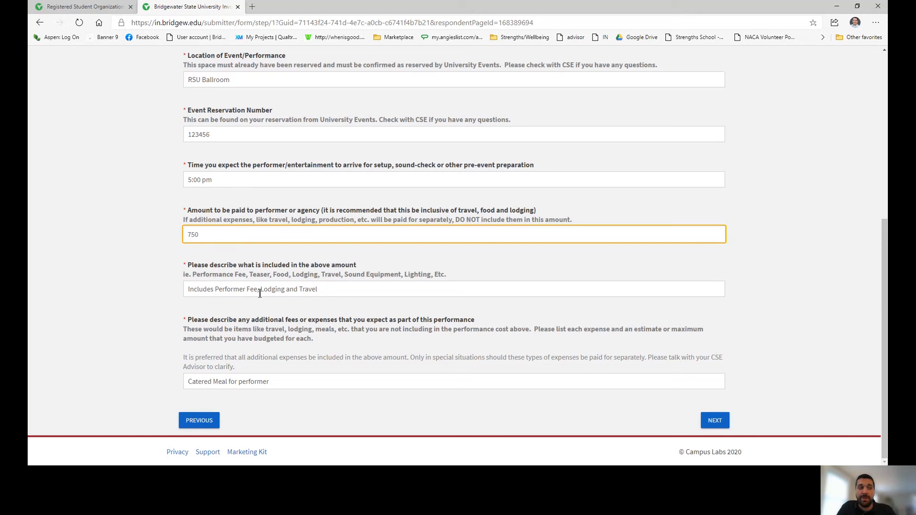
left_click(325, 290)
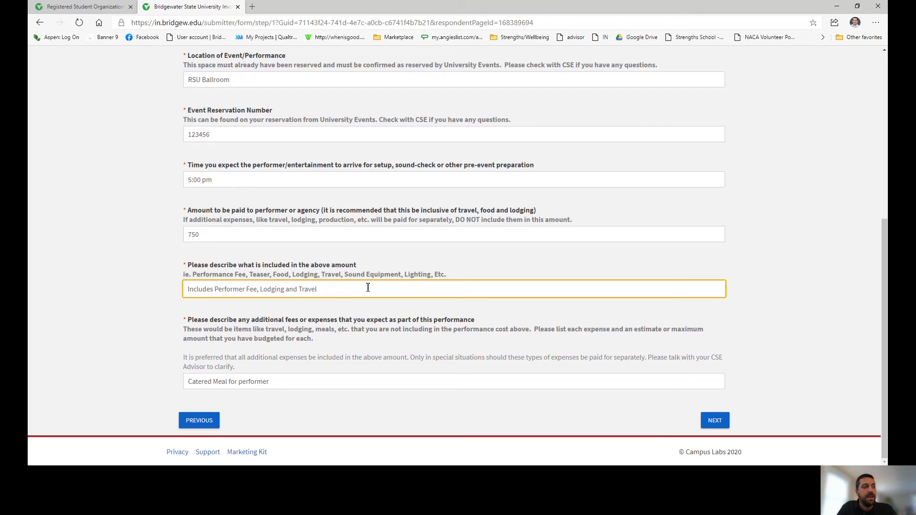
left_click(346, 277)
left_click_drag(345, 277, 433, 273)
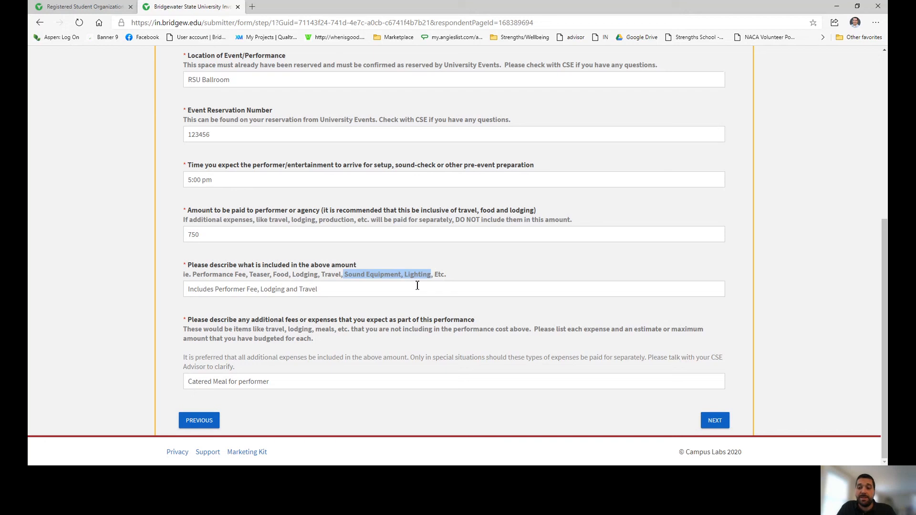
left_click(374, 291)
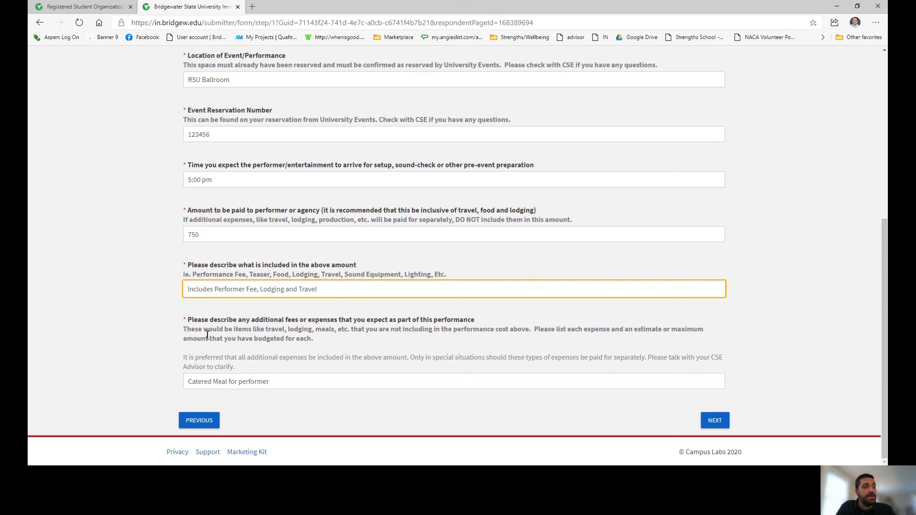
left_click(281, 381)
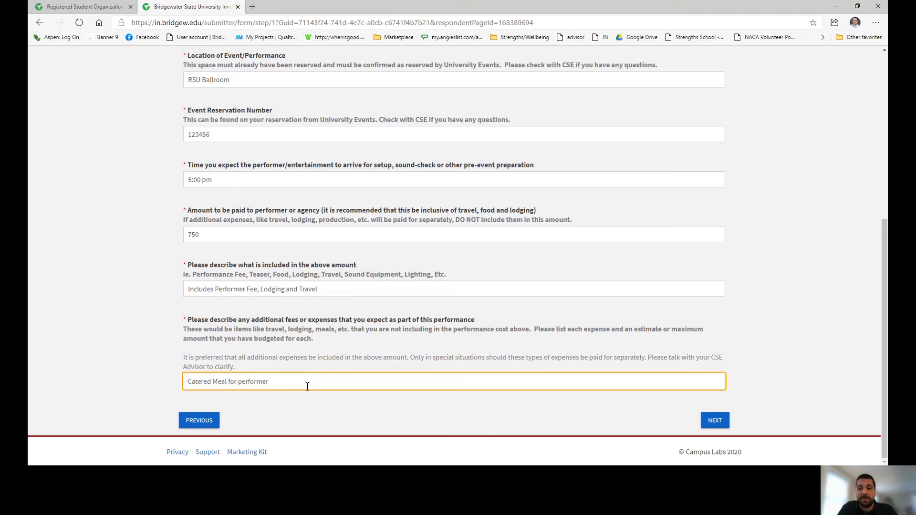
left_click(716, 422)
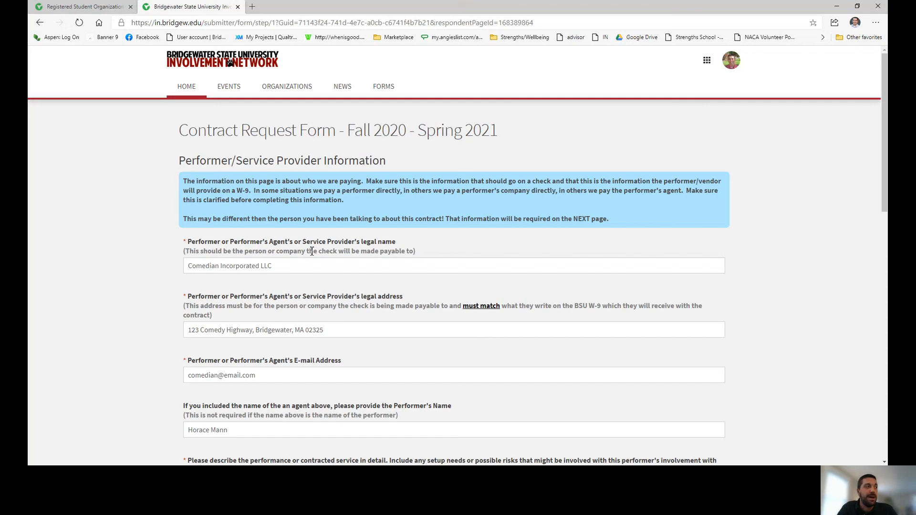
Examine the payee's legal name and legal address entries, along with the performer's e-mail and name fields.
left_click(285, 266)
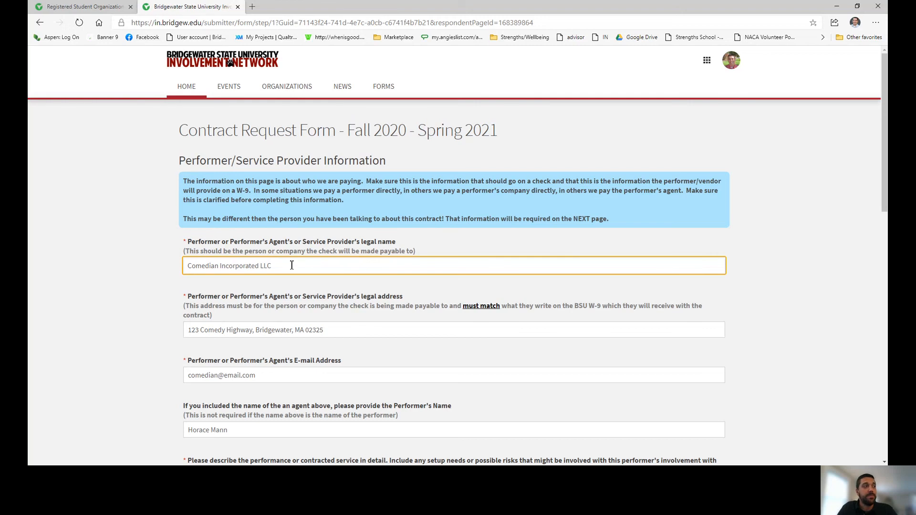
scroll(224, 291, "down", 1)
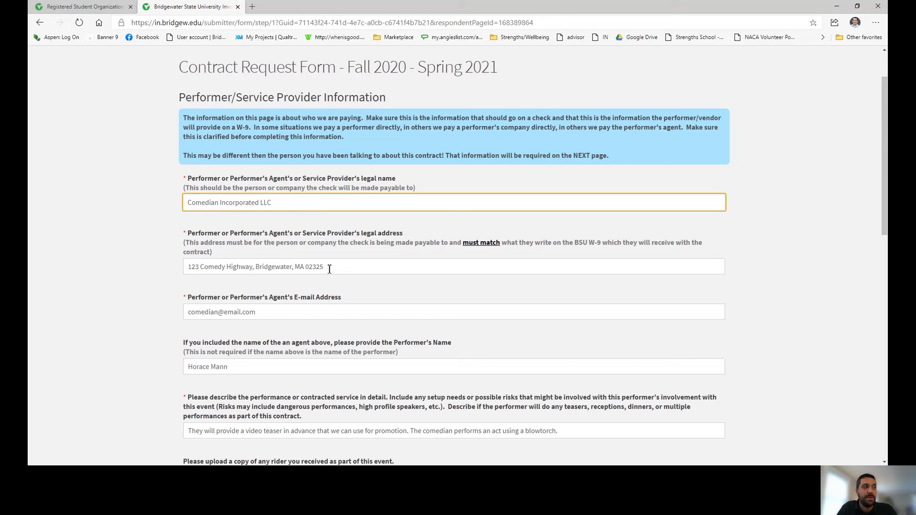
left_click_drag(328, 266, 190, 265)
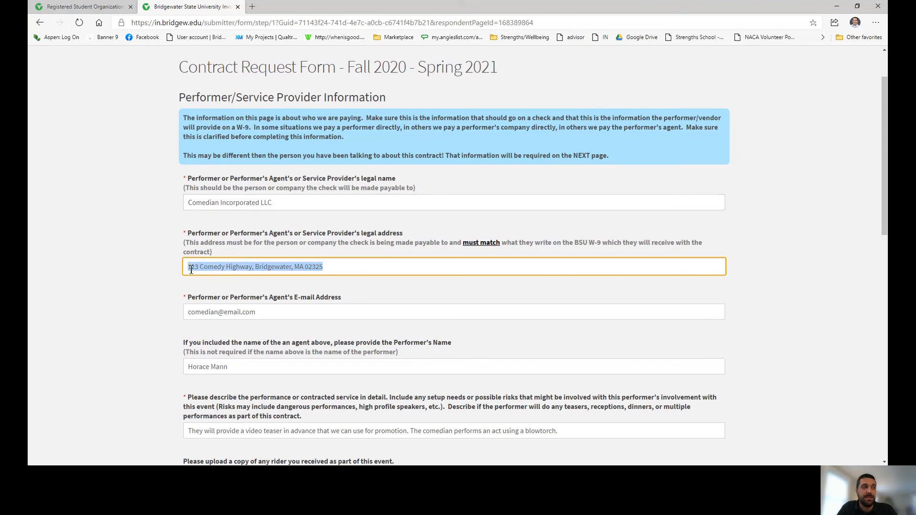
left_click(192, 269)
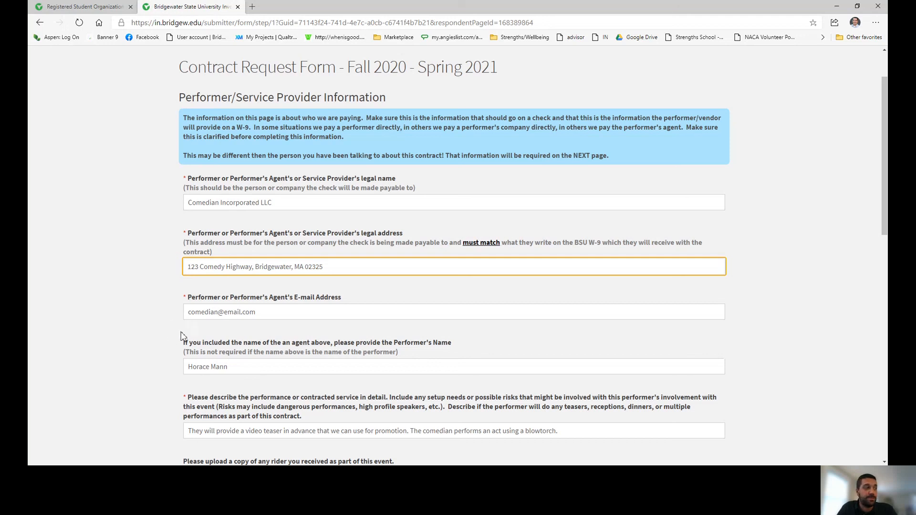
scroll(177, 336, "down", 1)
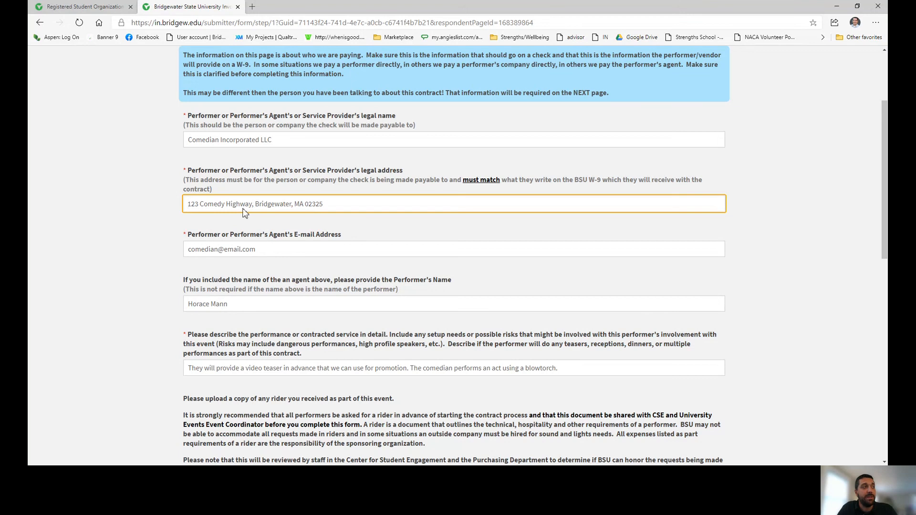
left_click_drag(277, 139, 187, 139)
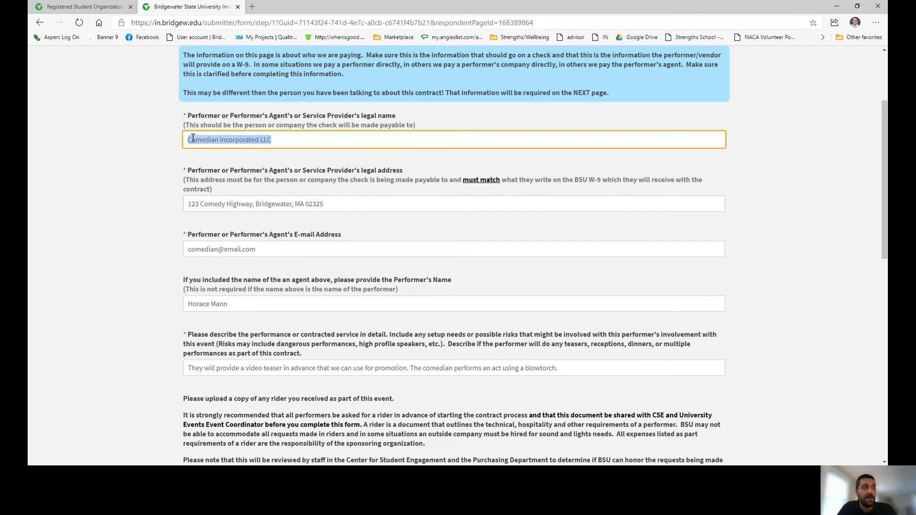
left_click(187, 139)
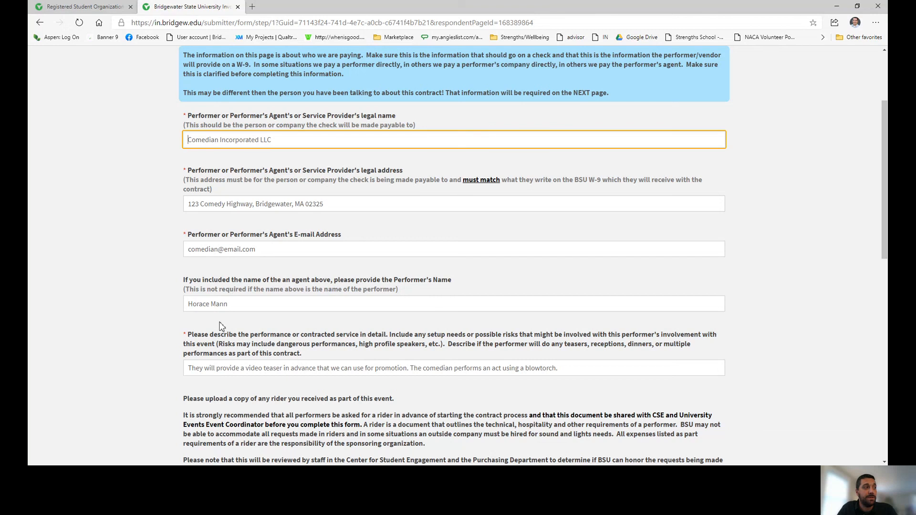
Examine the performance description and the upload sections for the rider, service provider quote and additional files.
scroll(209, 311, "down", 1)
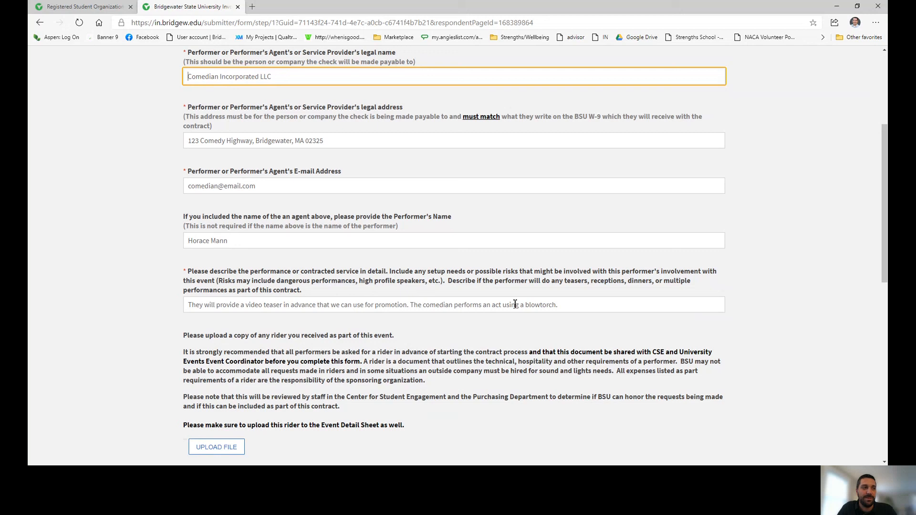
left_click(563, 308)
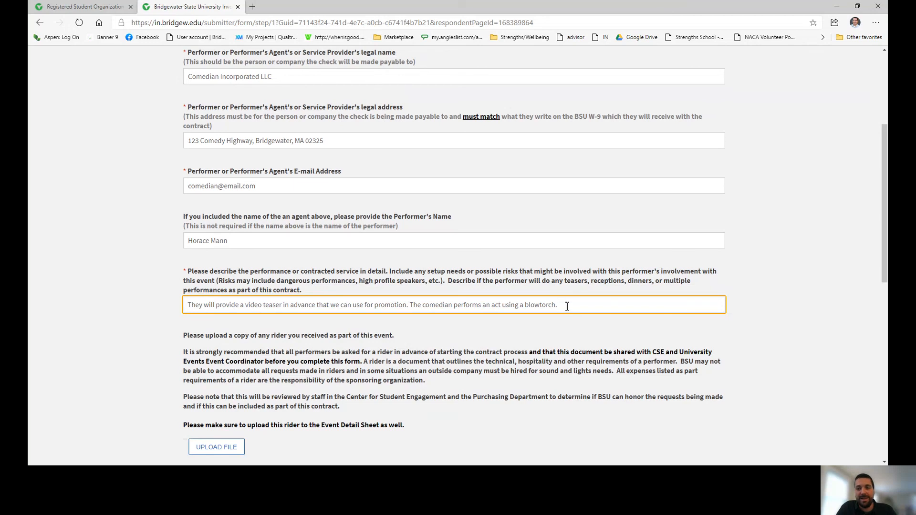
scroll(599, 330, "down", 1)
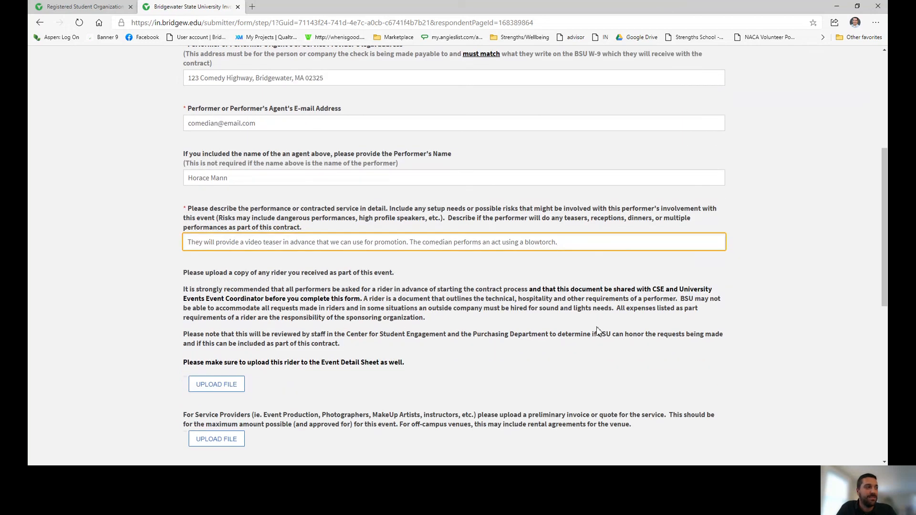
scroll(247, 288, "down", 1)
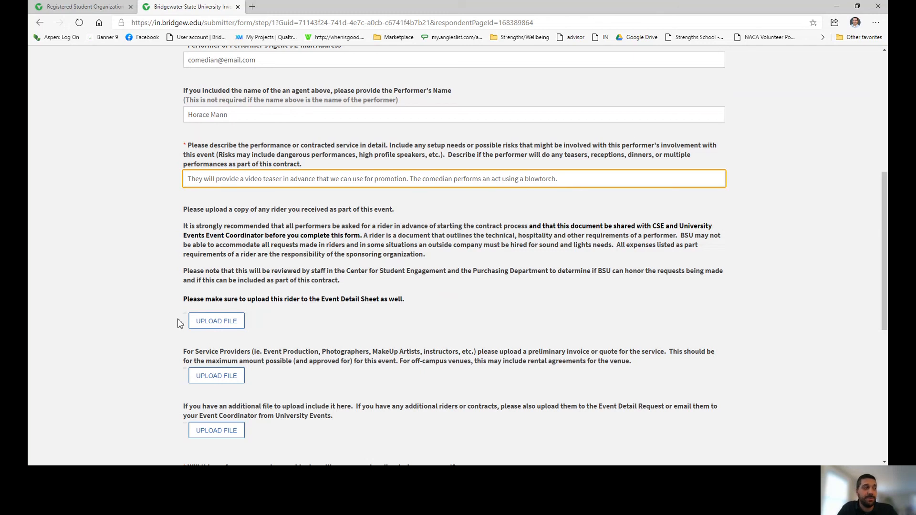
scroll(172, 336, "down", 1)
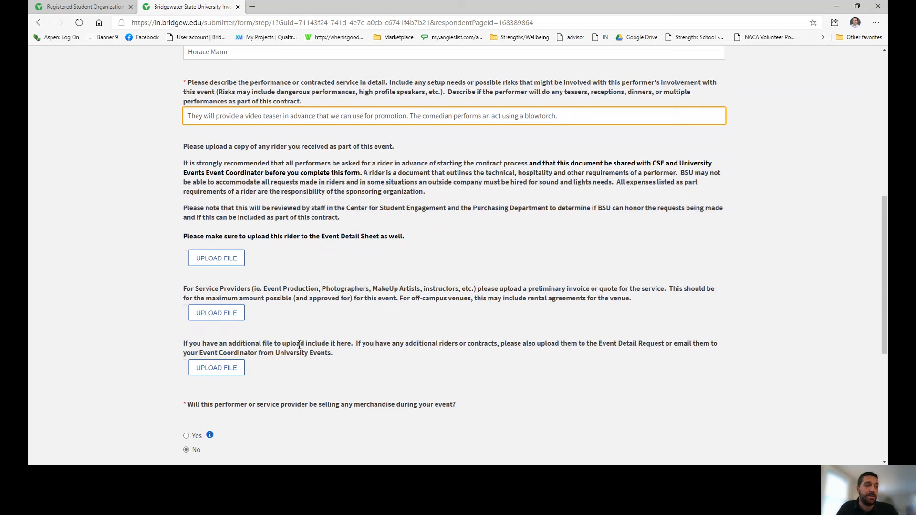
Review the merchandise, club relationship and student benefit answers, and proceed to the Performer's Contract Manager page.
scroll(303, 345, "down", 3)
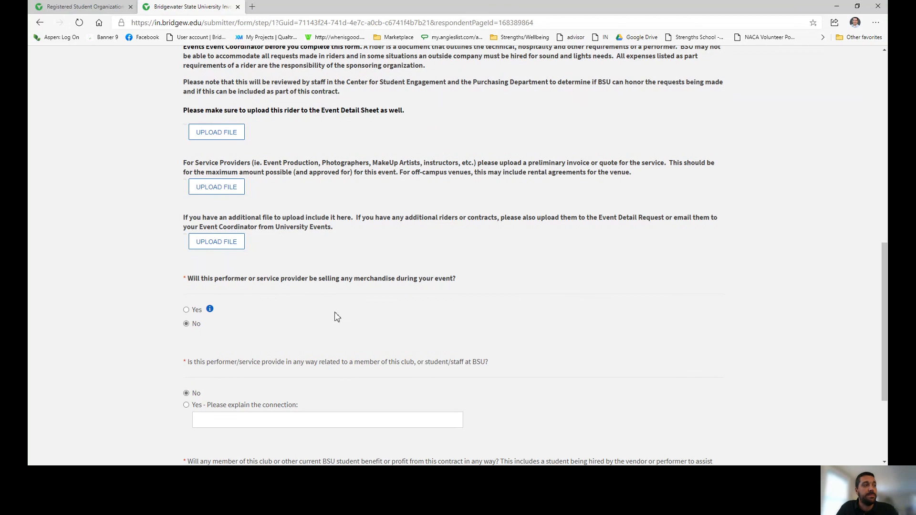
scroll(196, 266, "down", 2)
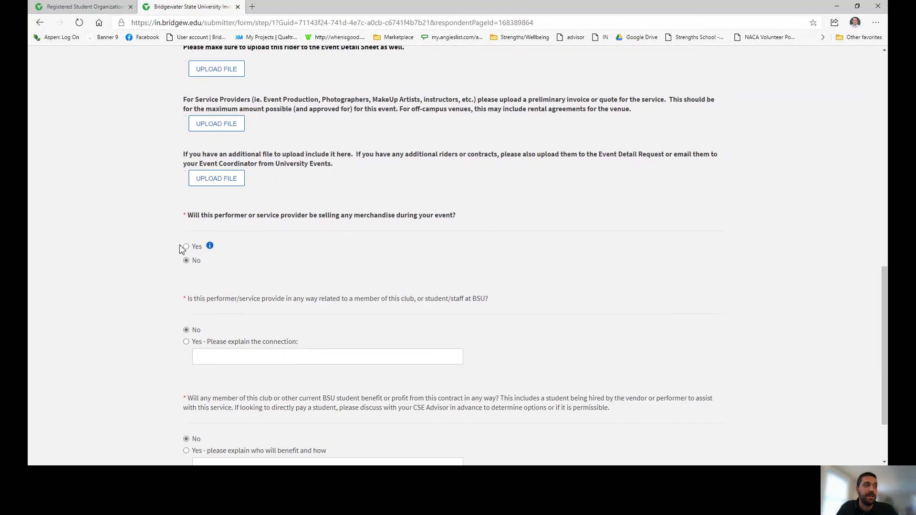
scroll(160, 267, "down", 1)
scroll(160, 267, "down", 1)
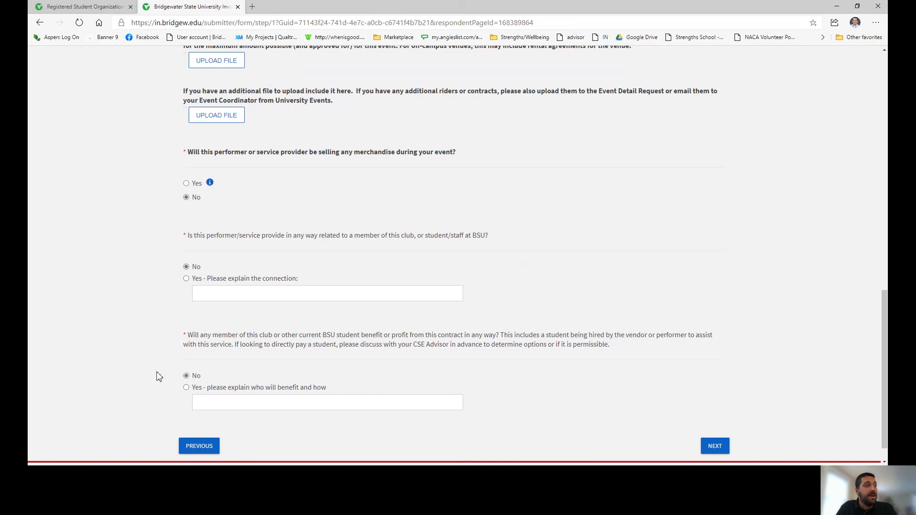
scroll(251, 353, "down", 1)
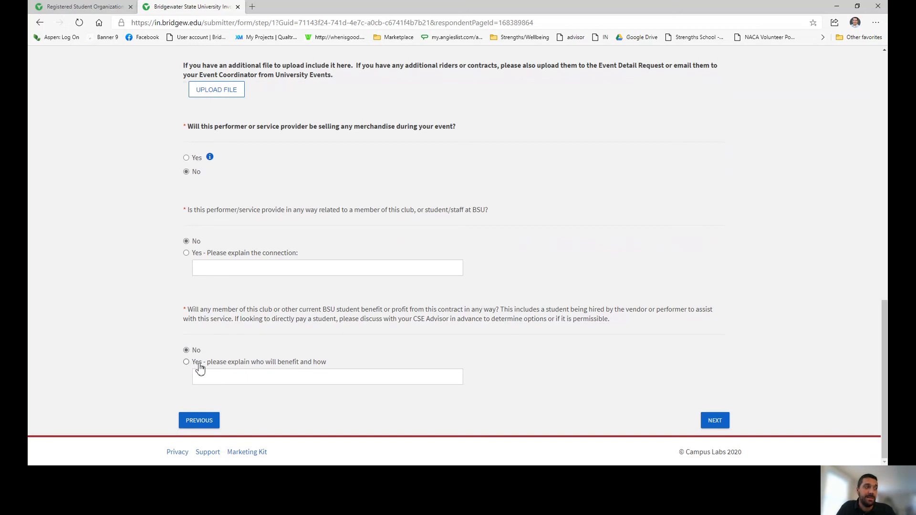
left_click(717, 422)
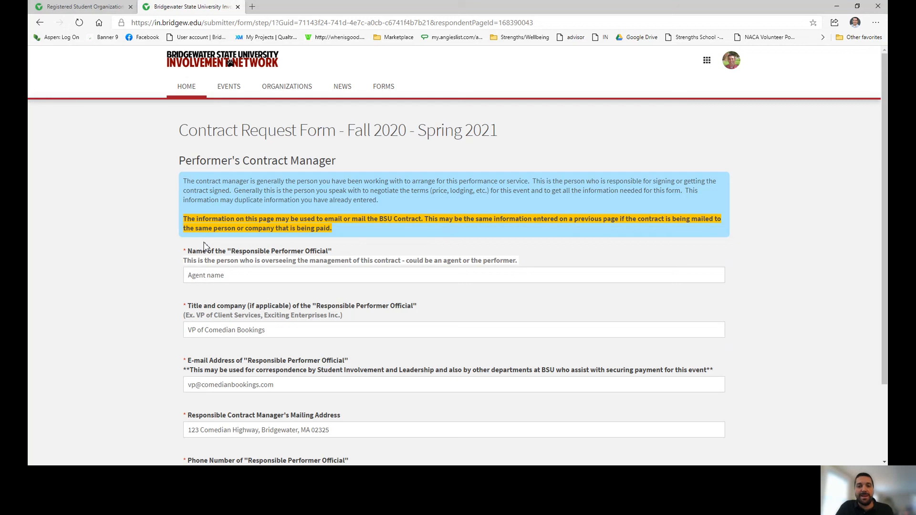
Review the responsible performer official's name, title, e-mail, mailing address and phone number, and proceed to Travel and Lodging.
left_click(197, 279)
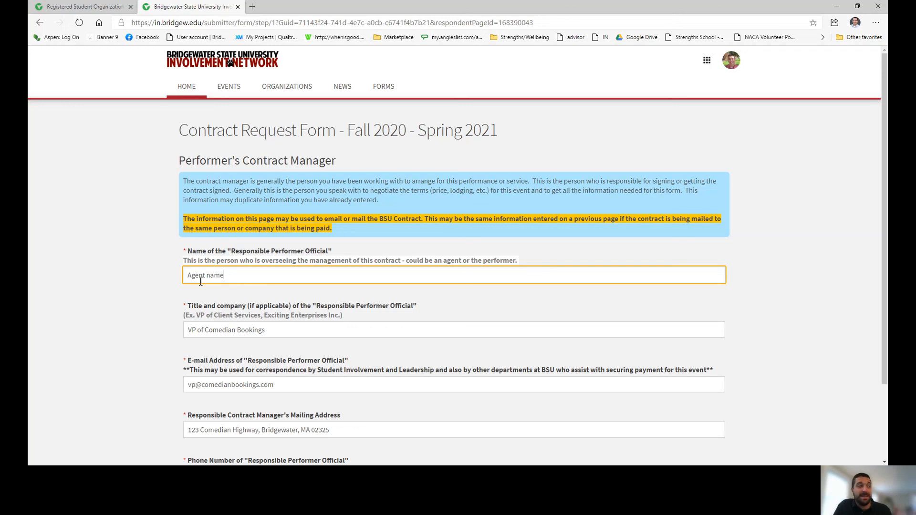
left_click(193, 331)
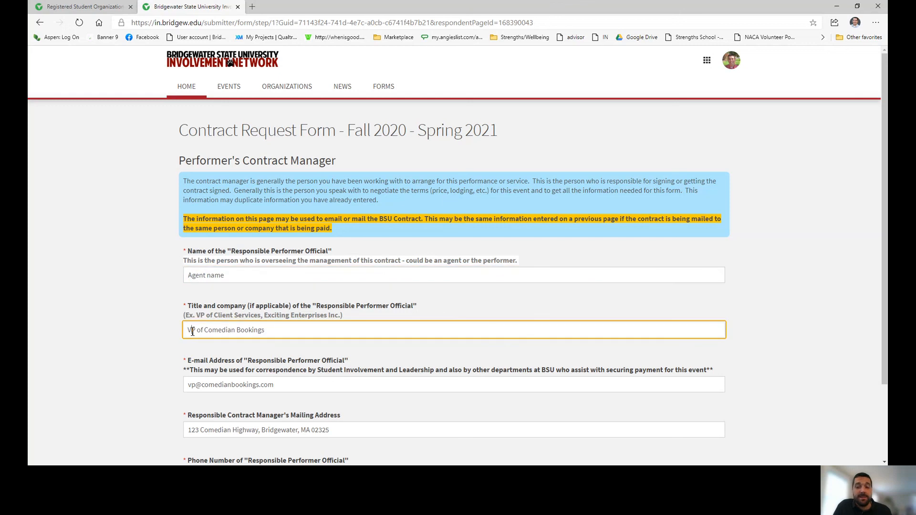
scroll(174, 375, "down", 2)
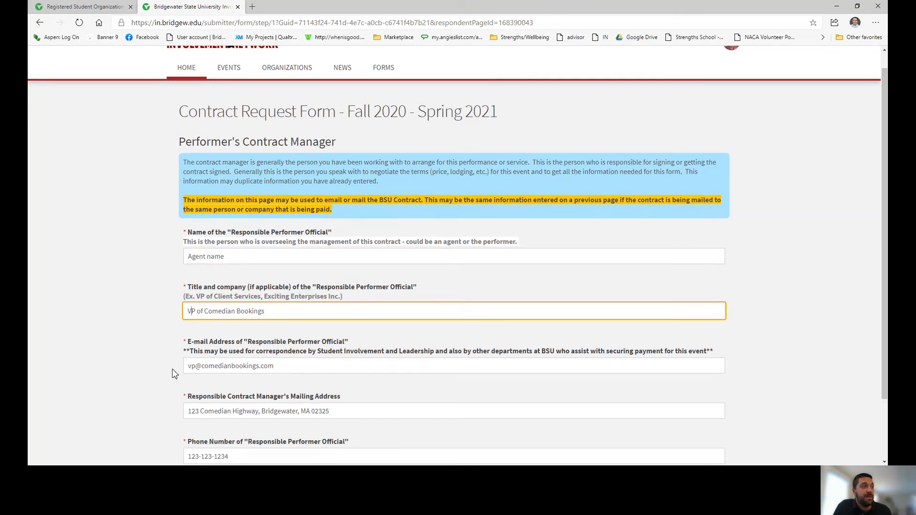
scroll(194, 327, "down", 1)
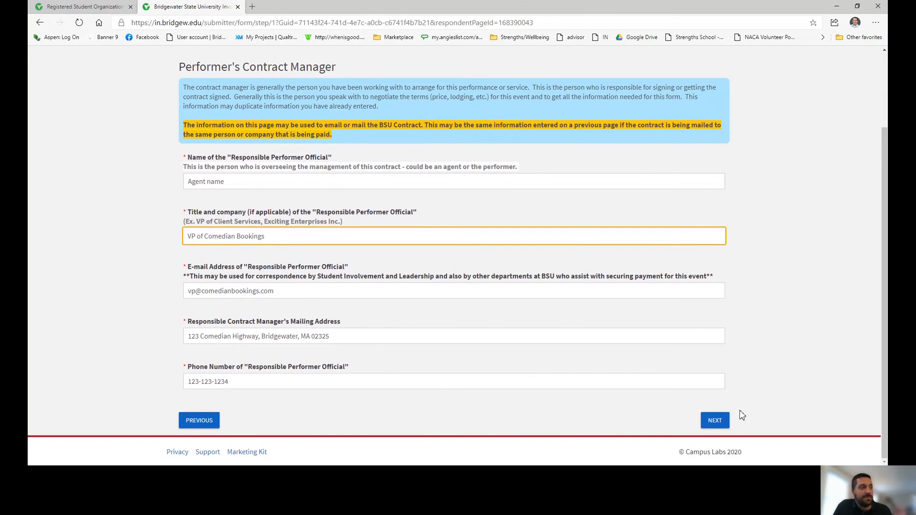
left_click(715, 422)
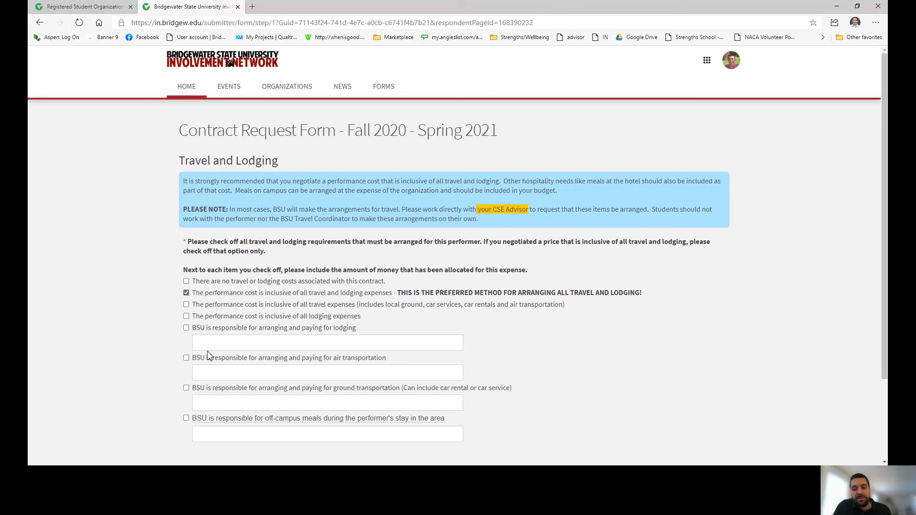
Replace the all-inclusive price explanation with "Catered Meal - because the time the performer will be on campus." and proceed to the Risk page.
scroll(148, 347, "down", 3)
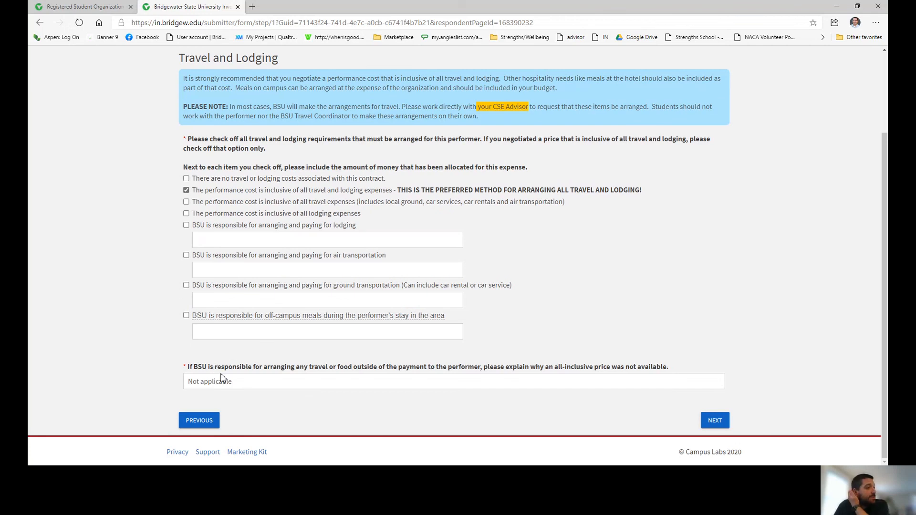
double_click(254, 385)
triple_click(254, 385)
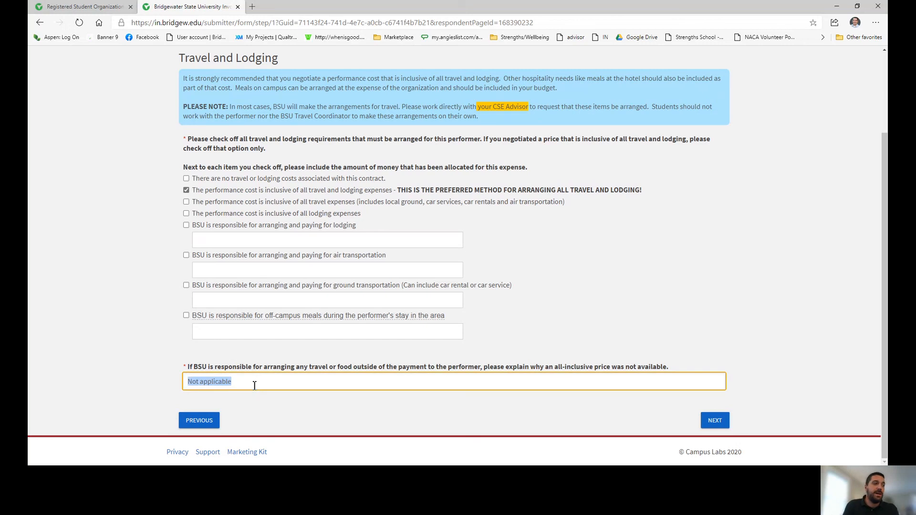
type("Catere")
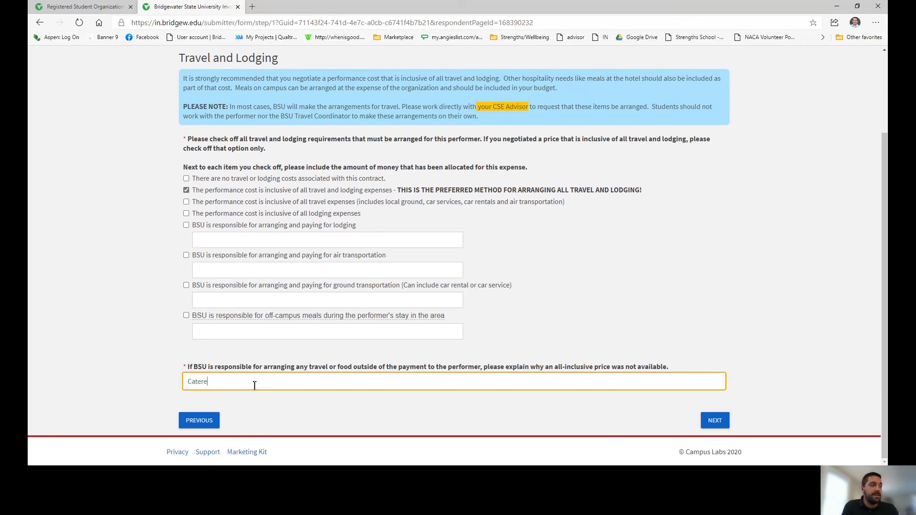
type("d Meal - ")
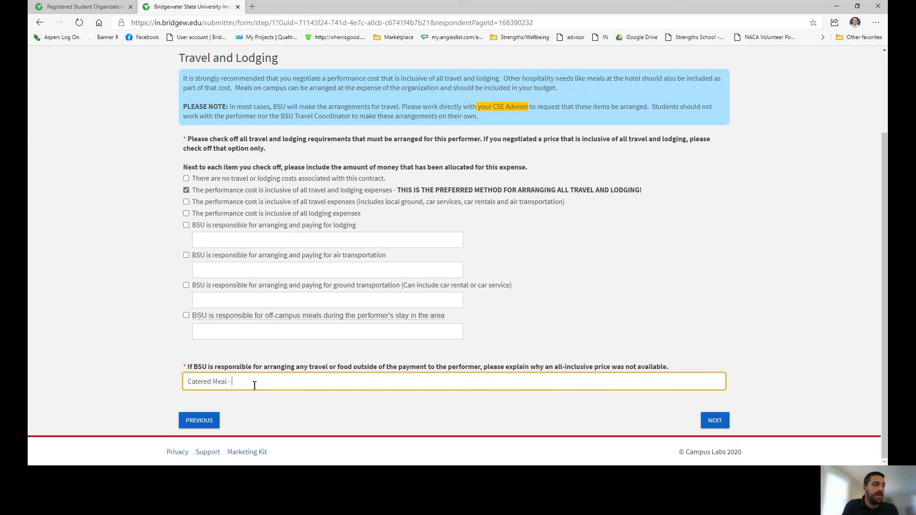
type("because the ")
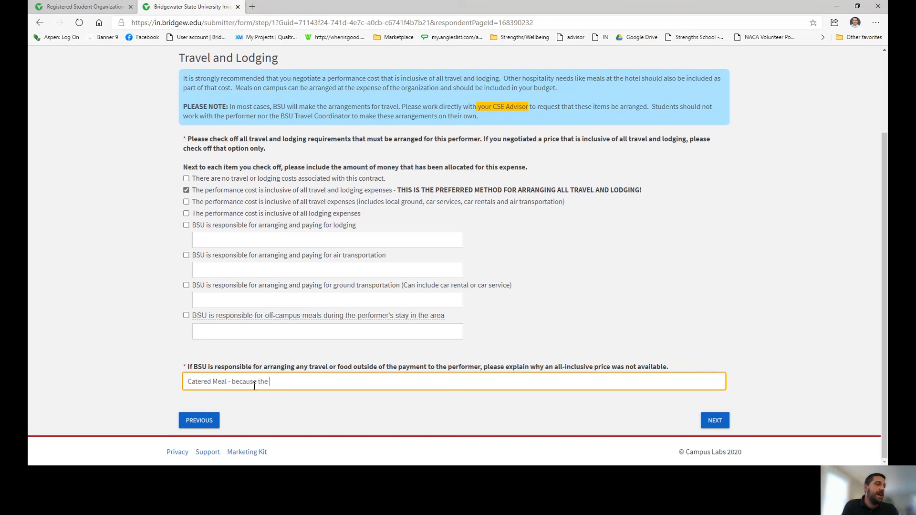
type("per")
type("time the performer")
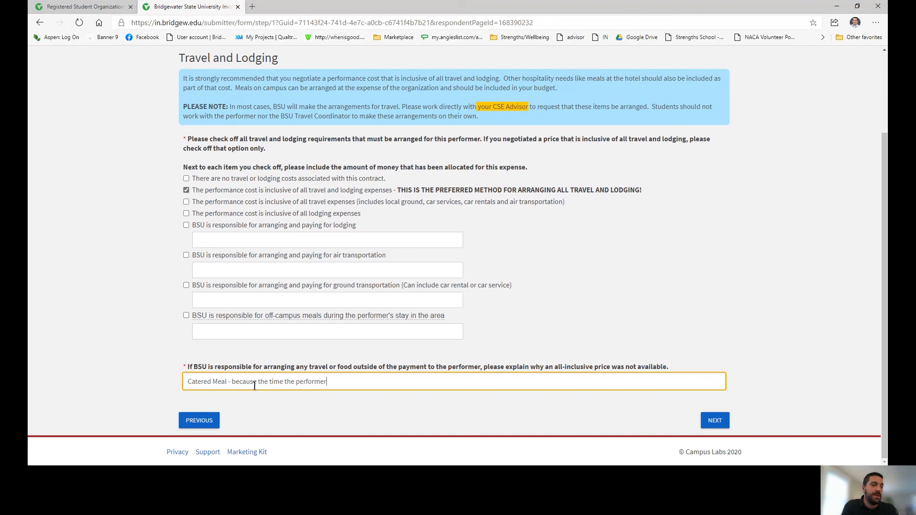
type(" will be on campus")
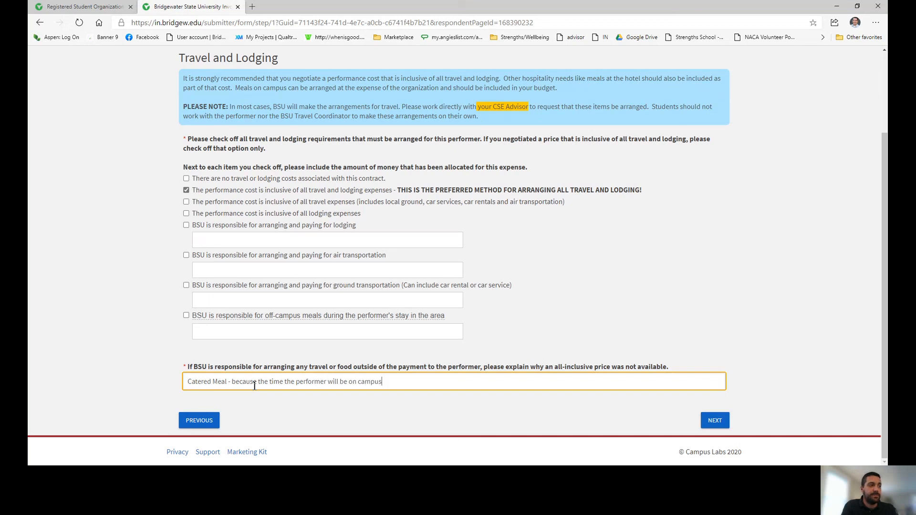
type(".")
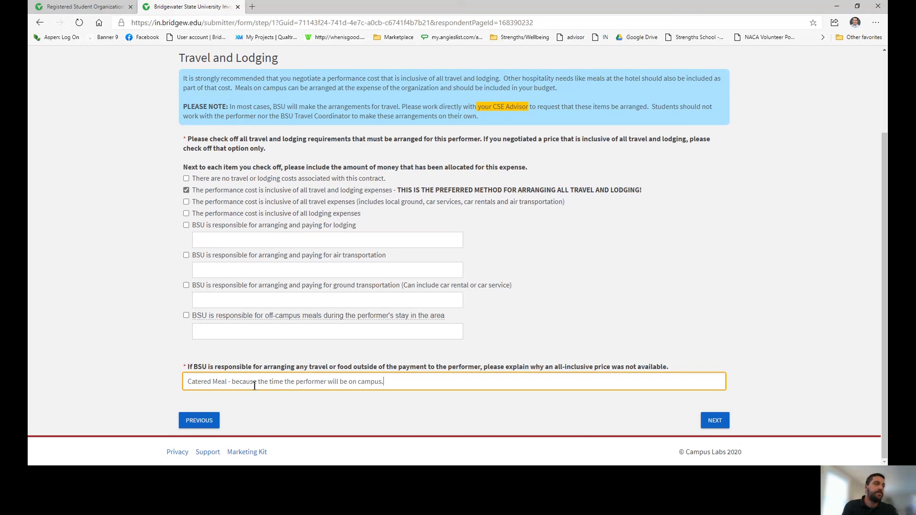
left_click(715, 422)
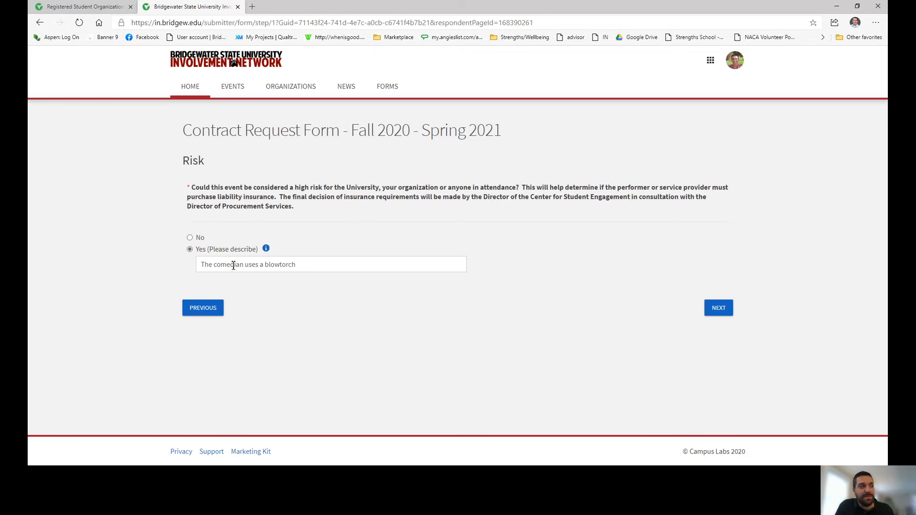
Review the event risk description and the club responsibility agreement, and proceed to the submission review with its list of form sections.
left_click(308, 265)
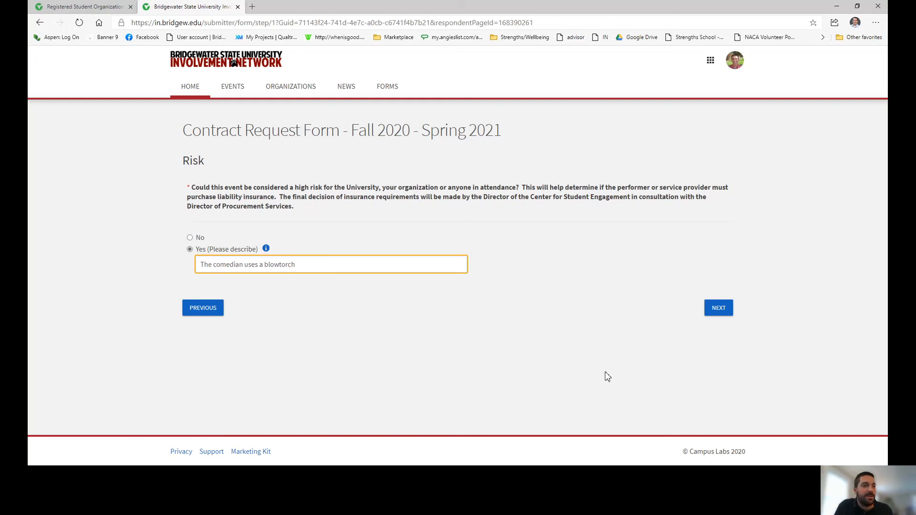
left_click(718, 309)
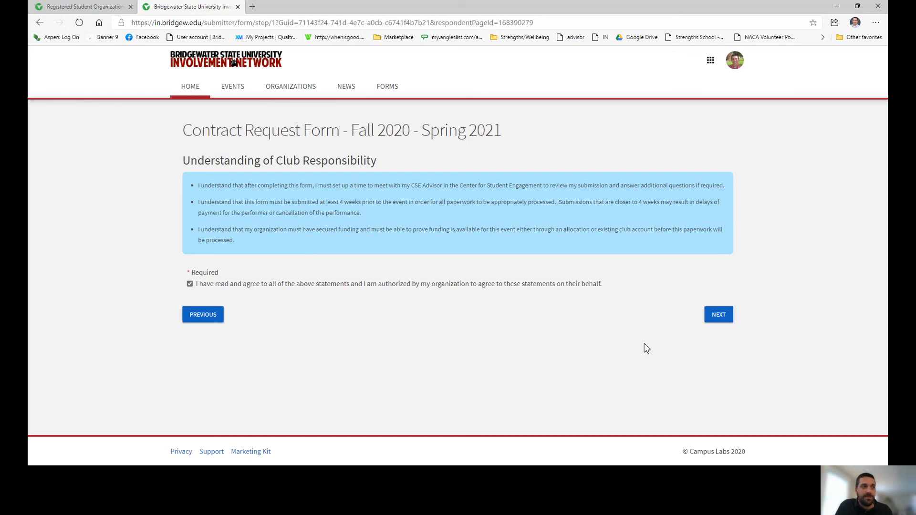
left_click(723, 320)
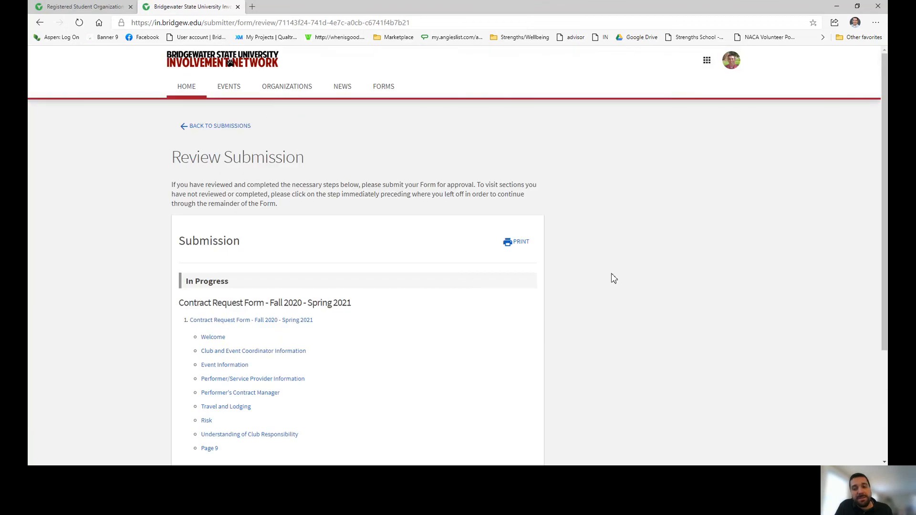
scroll(566, 234, "down", 1)
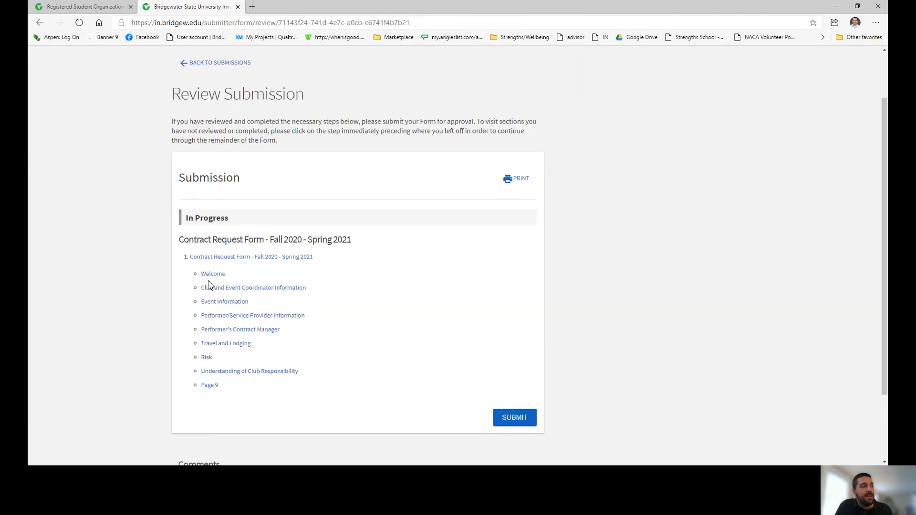